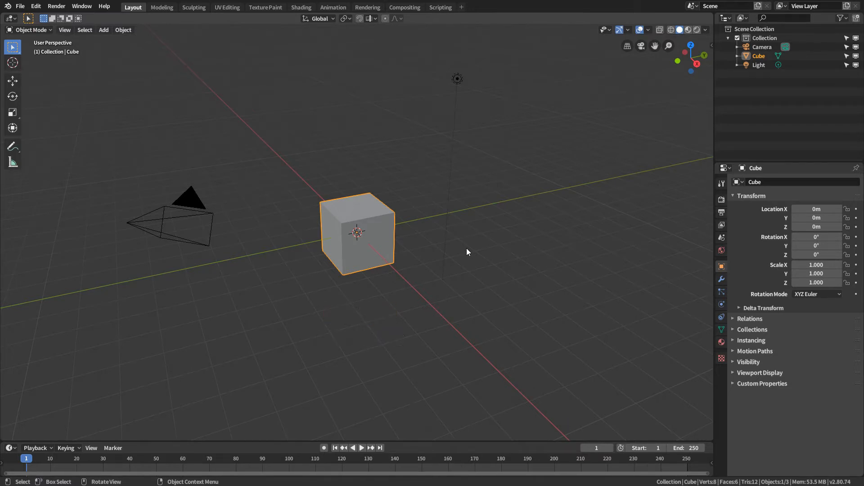
Switch to the UV Editing workspace, check the editor types offered for the UV area, and expand the cube's UV Maps list.
left_click(226, 8)
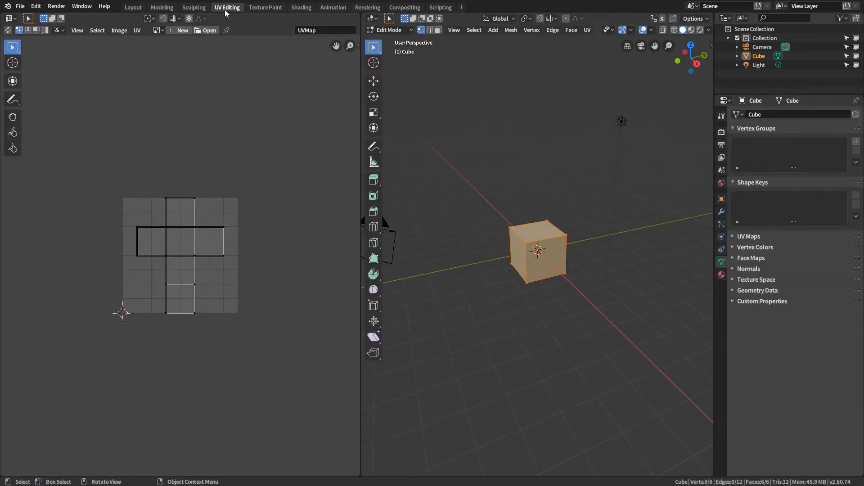
scroll(268, 307, "up", 4)
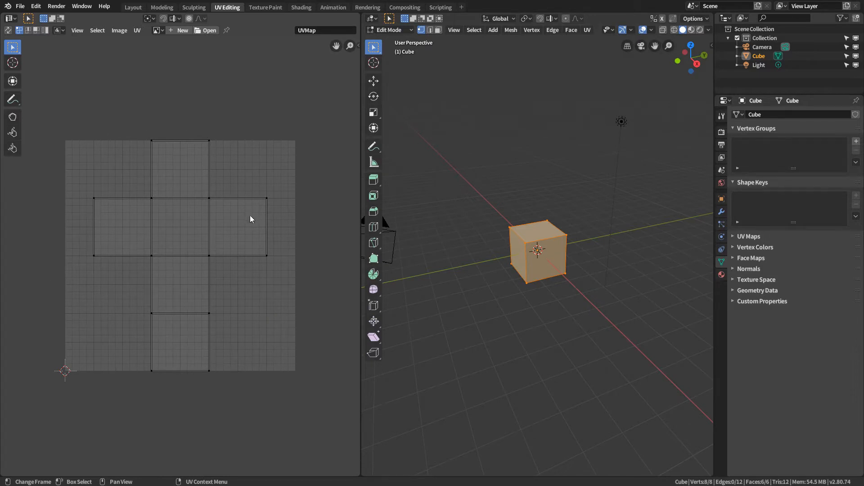
left_click(10, 19)
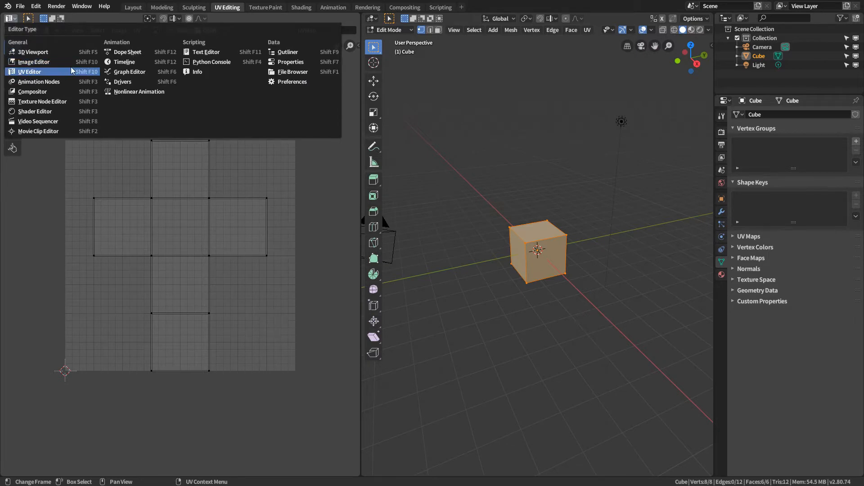
left_click(13, 18)
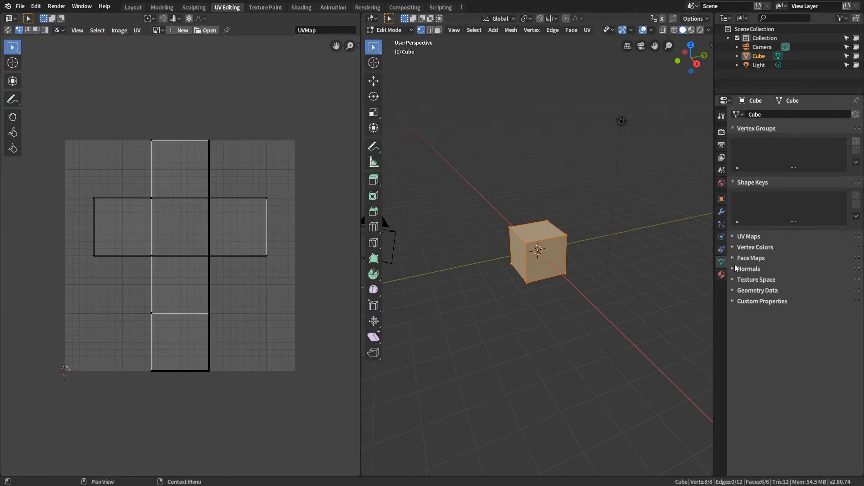
left_click(749, 236)
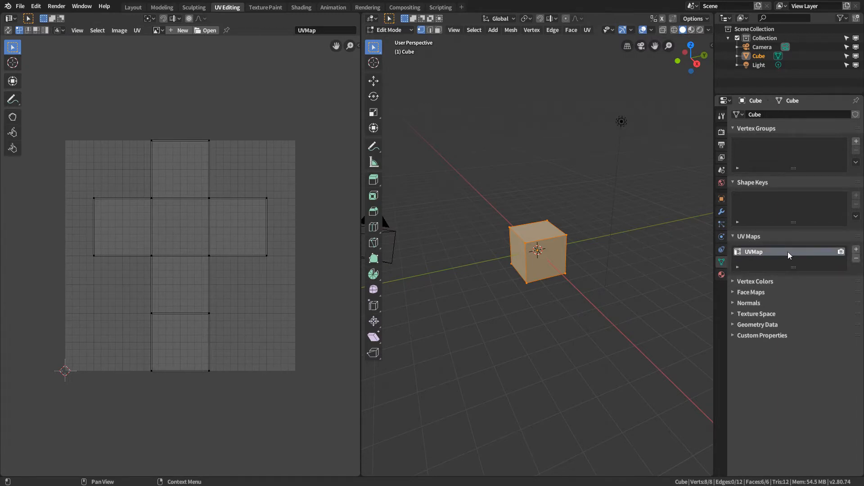
Try removing the cube's UV map and undo the removal.
left_click(856, 258)
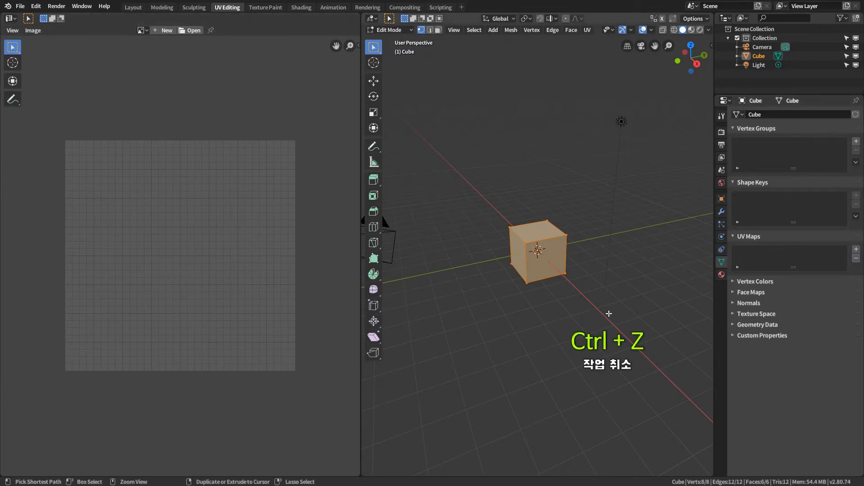
key("ctrl+z")
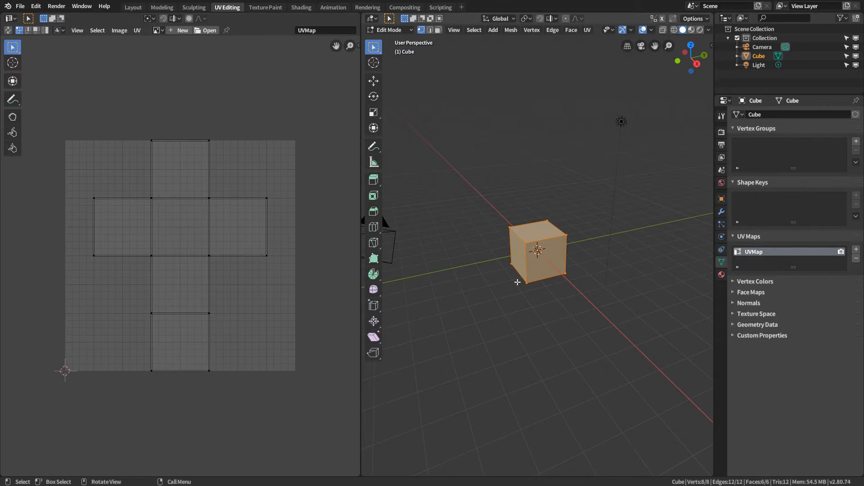
Return the cube to Object Mode and move it well away from the world origin along the green Y axis.
key("Tab")
key("g")
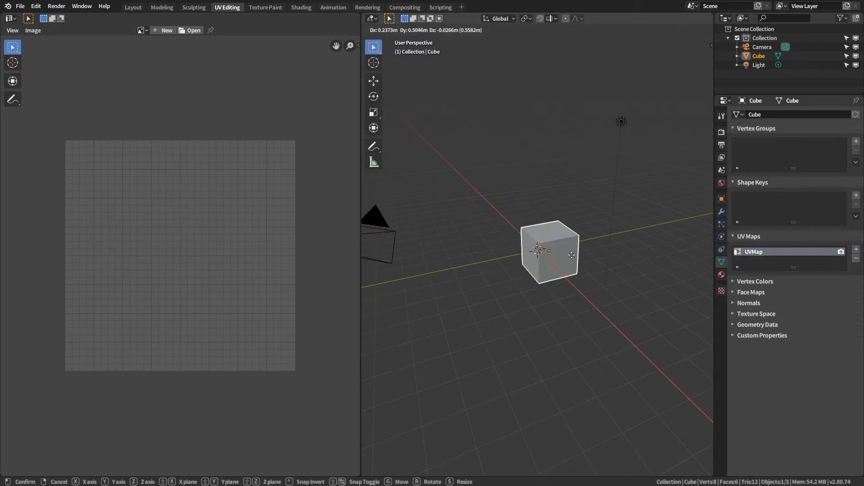
left_click(693, 223)
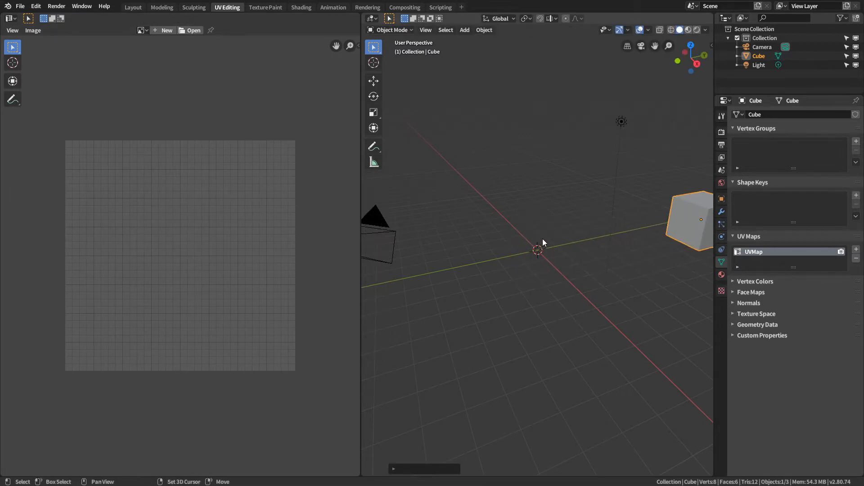
Add a plane mesh at the world origin.
key("shift+a")
mouse_move(542, 239)
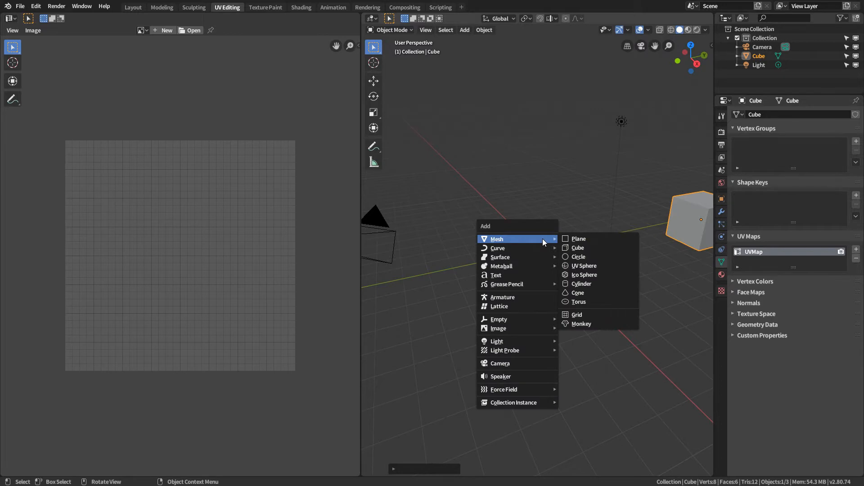
left_click(574, 239)
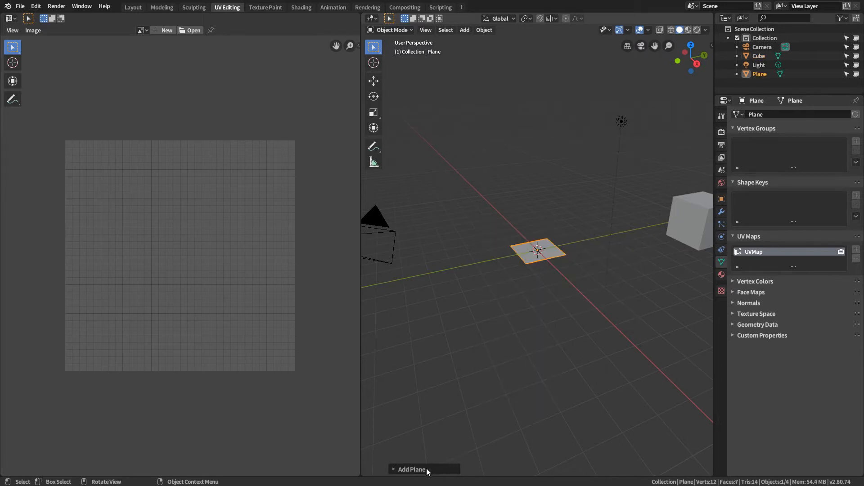
Expand the Add Plane settings and switch Generate UVs off and back on.
left_click(411, 469)
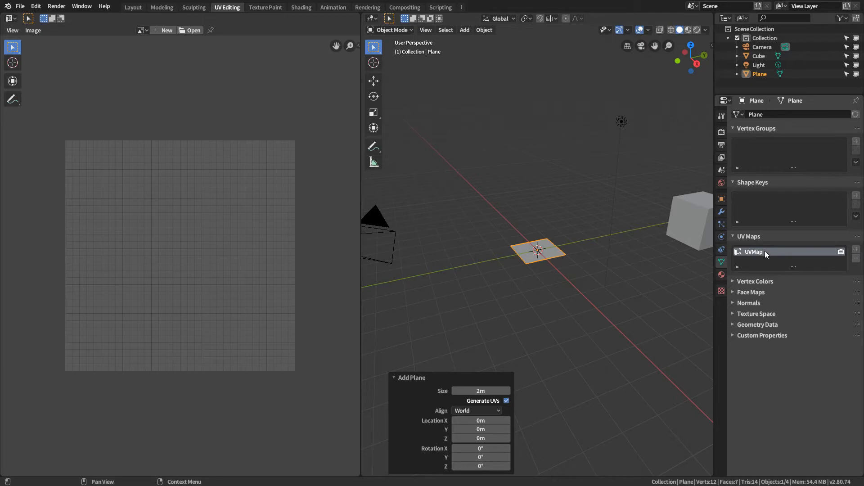
left_click(506, 401)
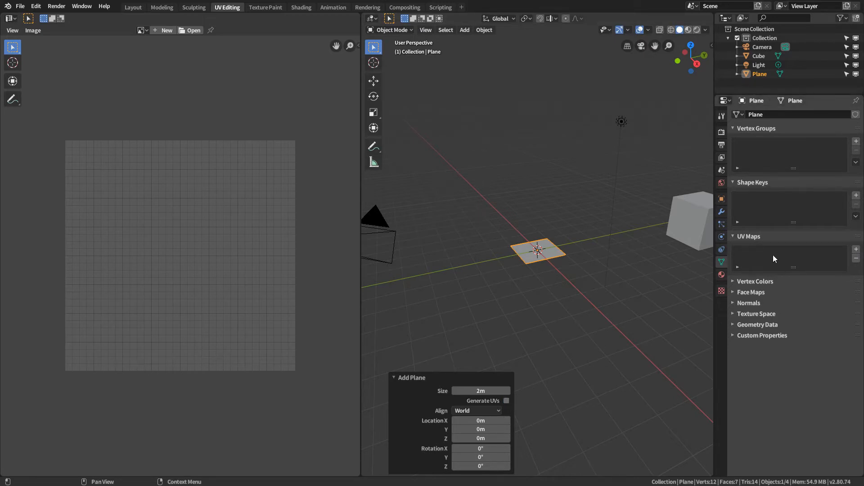
left_click(506, 400)
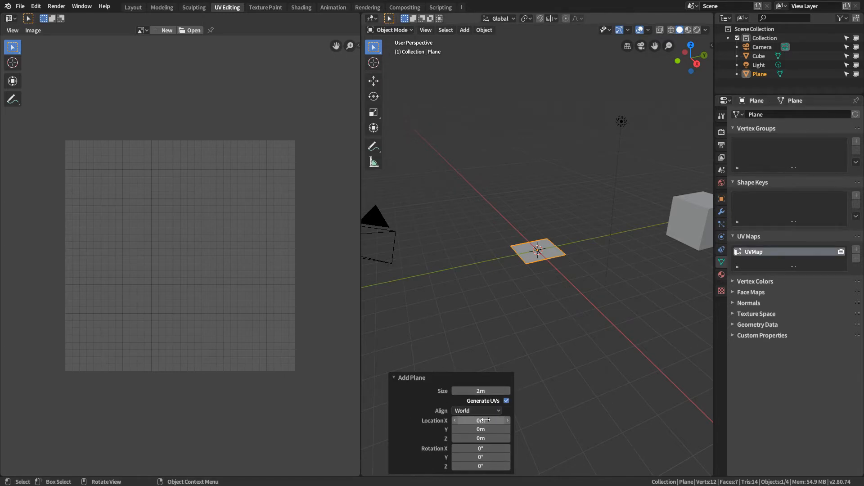
left_click(421, 379)
left_click(414, 471)
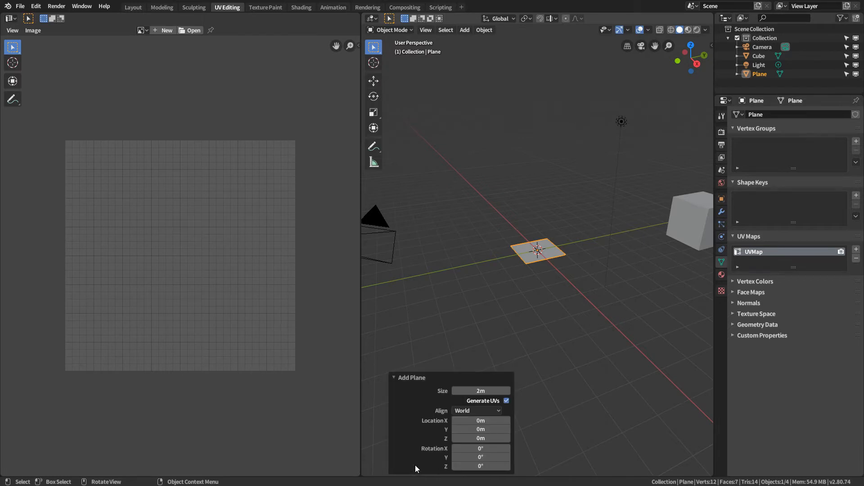
Turn off the display of Adjust Last Operation in the 3D viewport.
left_click(424, 31)
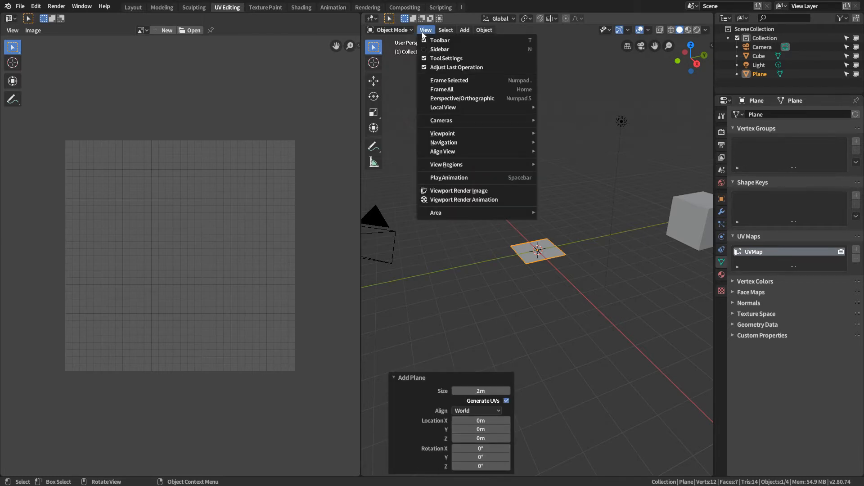
left_click(477, 67)
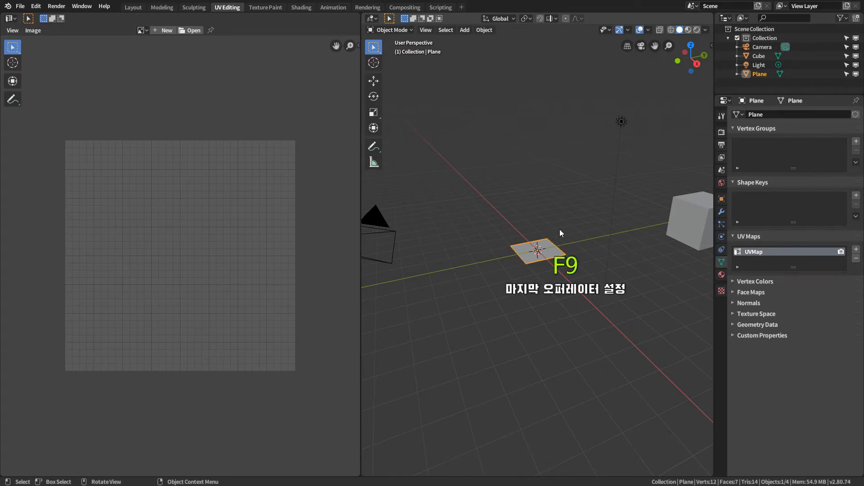
Call up the floating settings of the last operation, toggle Generate UVs off and on again, and dismiss them.
key("F9")
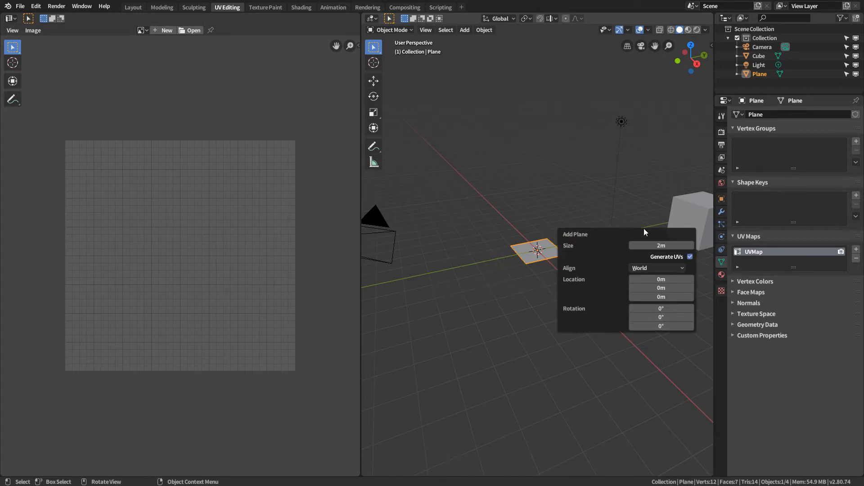
left_click(690, 258)
left_click(690, 257)
left_click(537, 243)
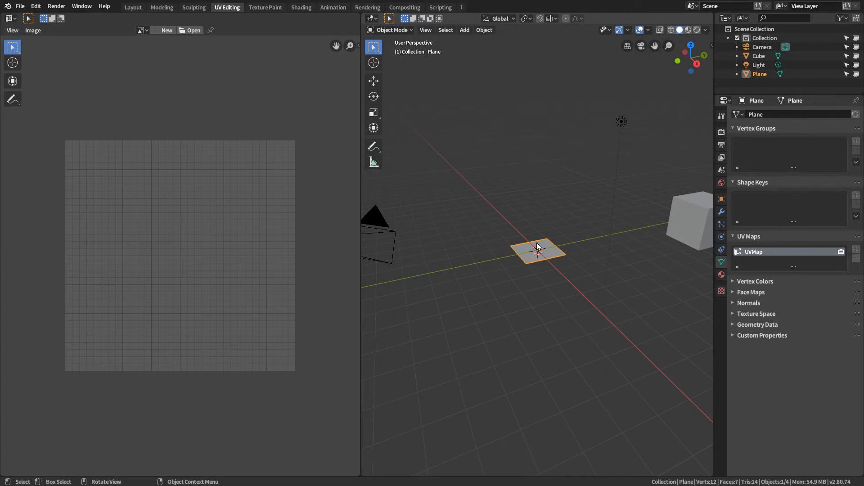
Frame the plane in the top orthographic view and enter Edit Mode on it.
key("KP_7")
key("KP_Decimal")
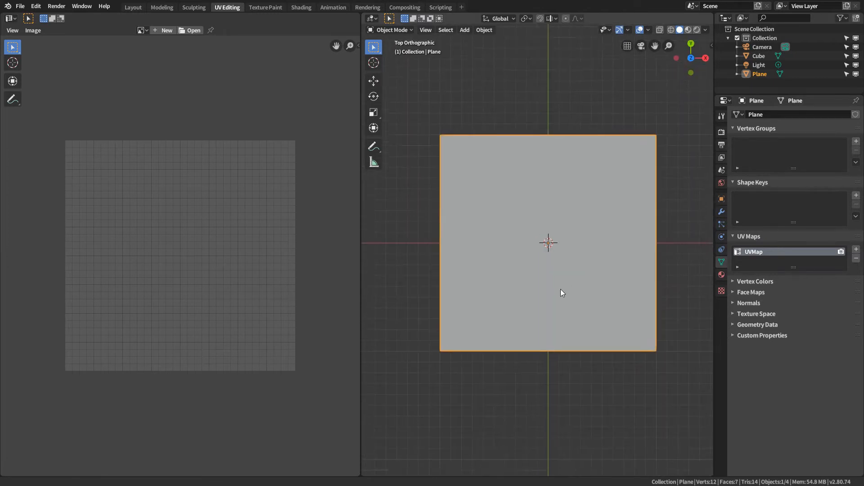
key("Tab")
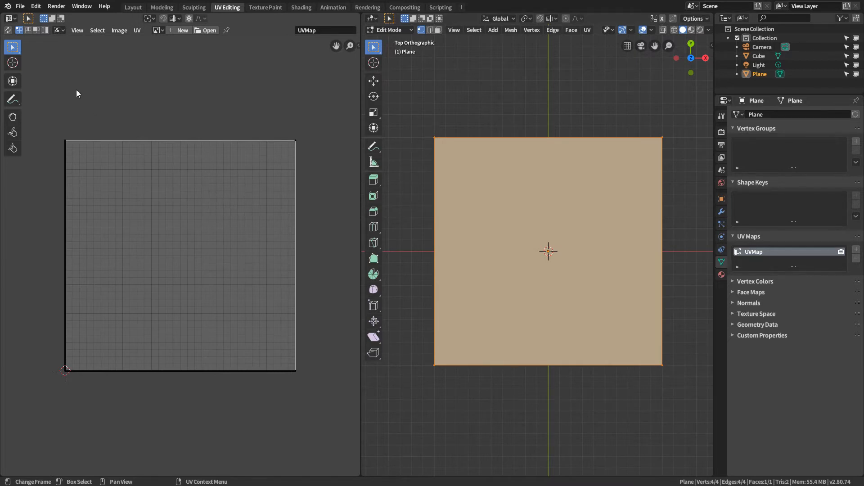
Set UV selection to face mode and box-select the plane's upper-left vertex, its two upper vertices, and finally all four.
left_click(28, 30)
left_click_drag(422, 116, 446, 155)
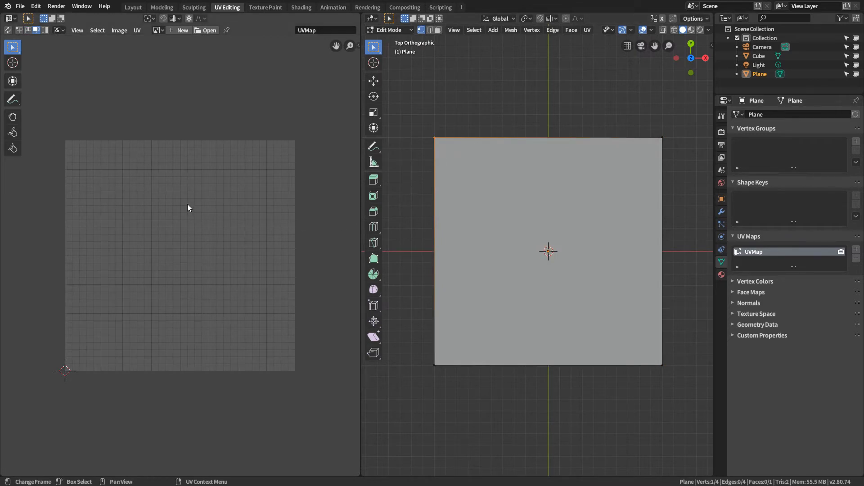
left_click_drag(419, 106, 702, 154)
left_click_drag(409, 96, 680, 386)
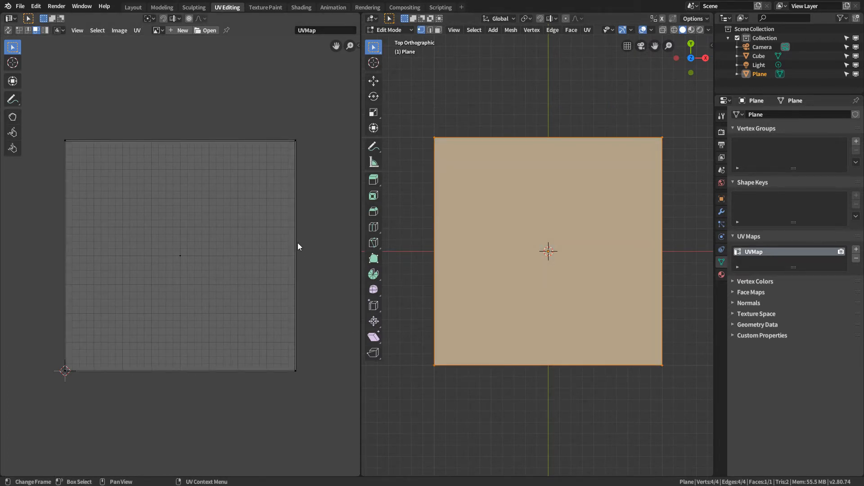
Try UV sync selection with the plane deselected, and reselect all the plane's vertices with sync turned off.
left_click(7, 31)
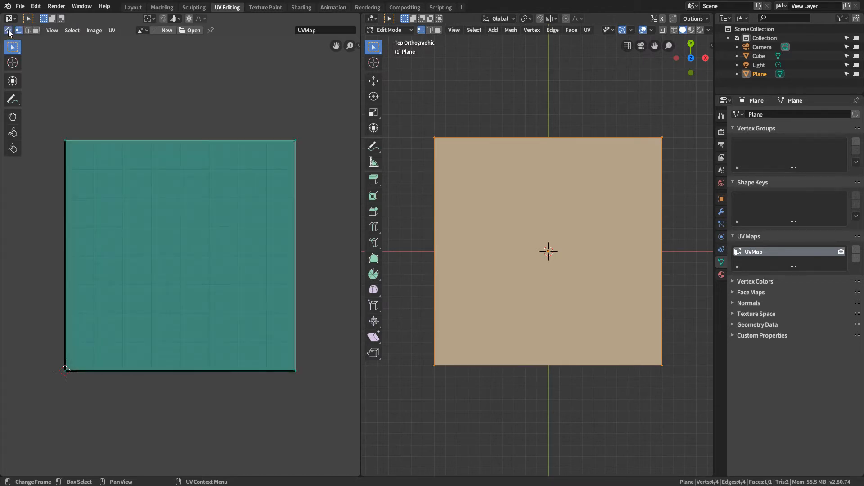
left_click(685, 223)
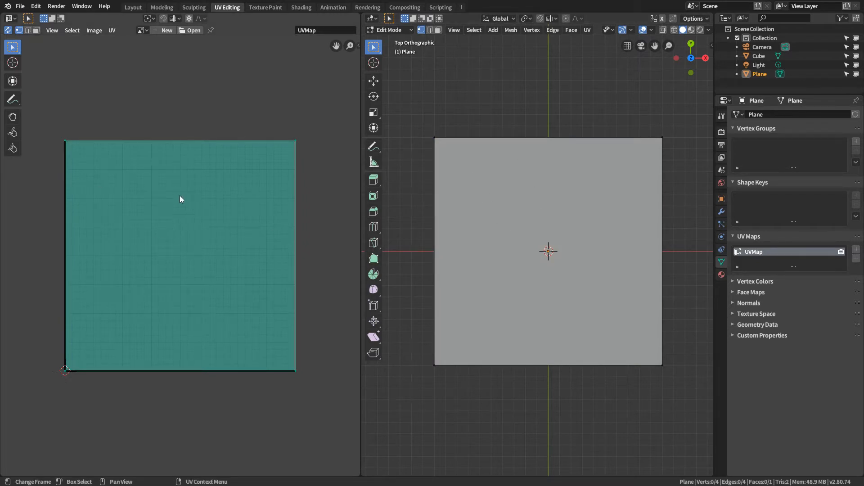
left_click(7, 30)
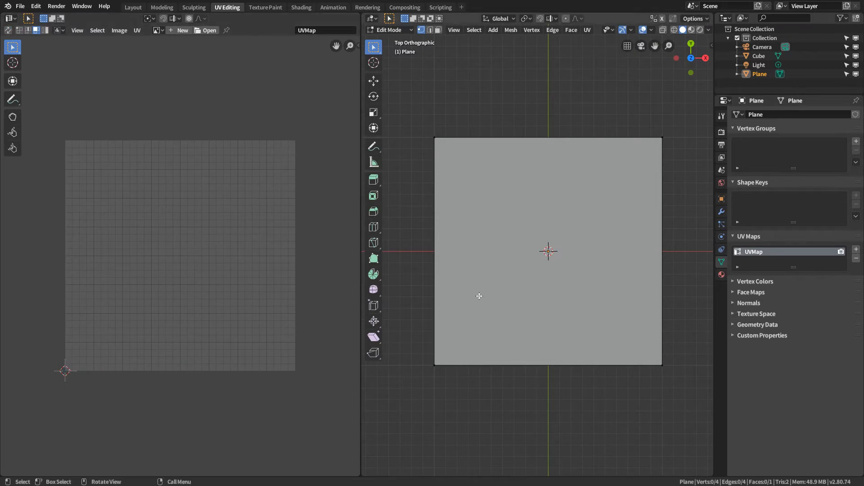
left_click_drag(414, 101, 691, 391)
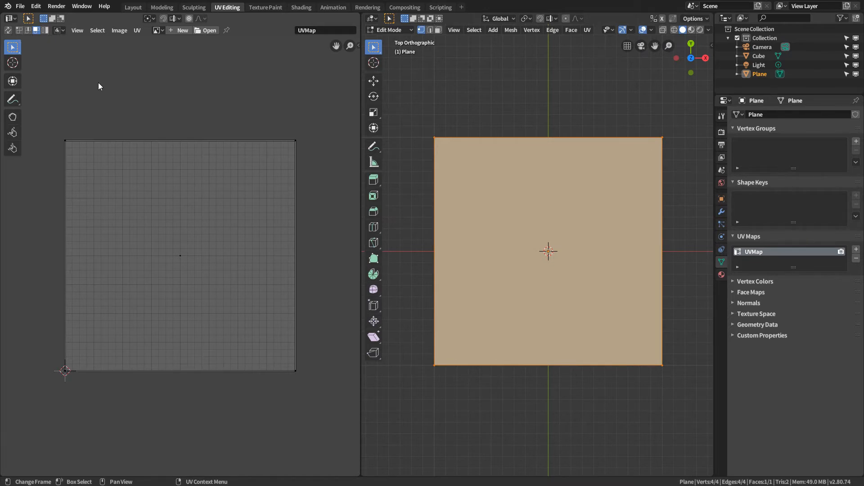
Cycle the UV selection mode through vertex, edge, face and island, ending in vertex mode.
key("1")
key("2")
key("3")
key("4")
key("1")
Try moving the upper-right UV vertex of the plane and cancel the move.
left_click_drag(261, 121, 312, 168)
key("g")
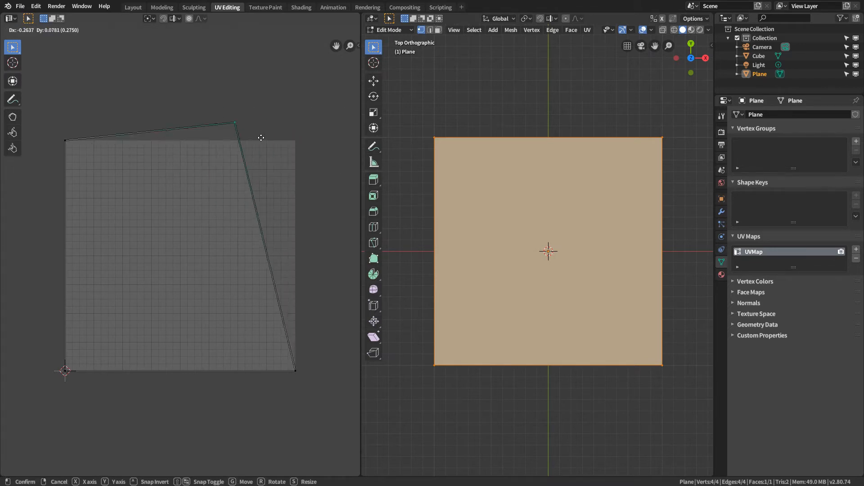
key("Escape")
Select the two upper UV vertices and try moving and scaling them, cancelling both transforms.
left_click_drag(44, 115, 318, 168)
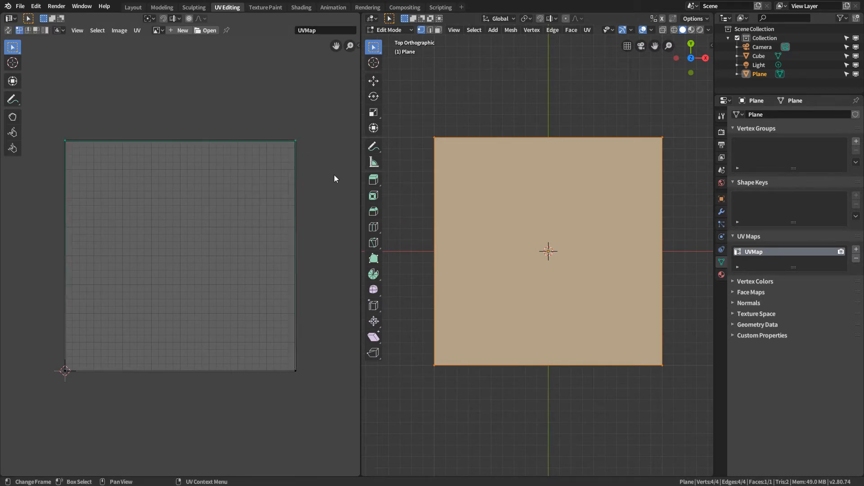
key("g")
key("Escape")
key("s")
key("Escape")
Show the image cinque-terre-2670762_1280.jpg behind the plane's UVs, fitted fully in the UV editor.
left_click(158, 30)
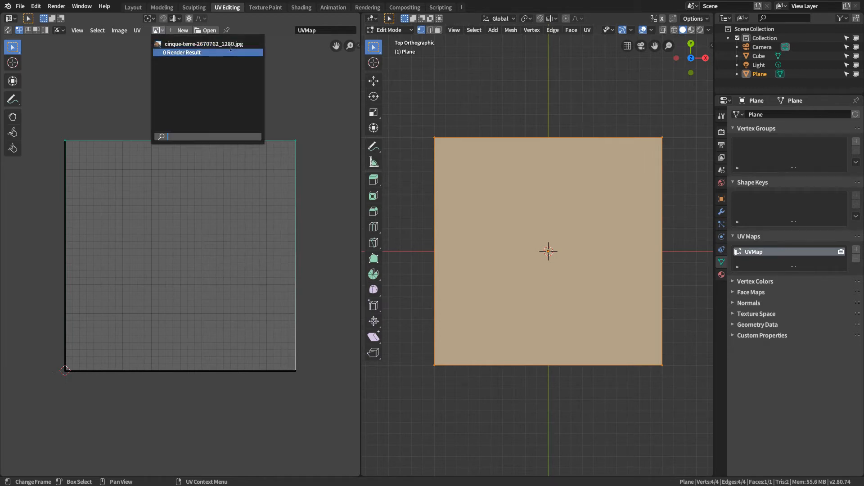
left_click(180, 44)
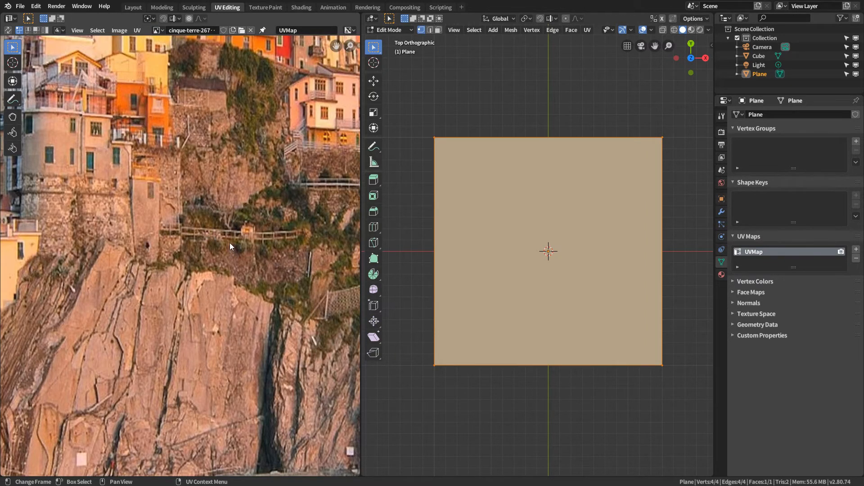
scroll(230, 242, "down", 7)
scroll(206, 257, "up", 1)
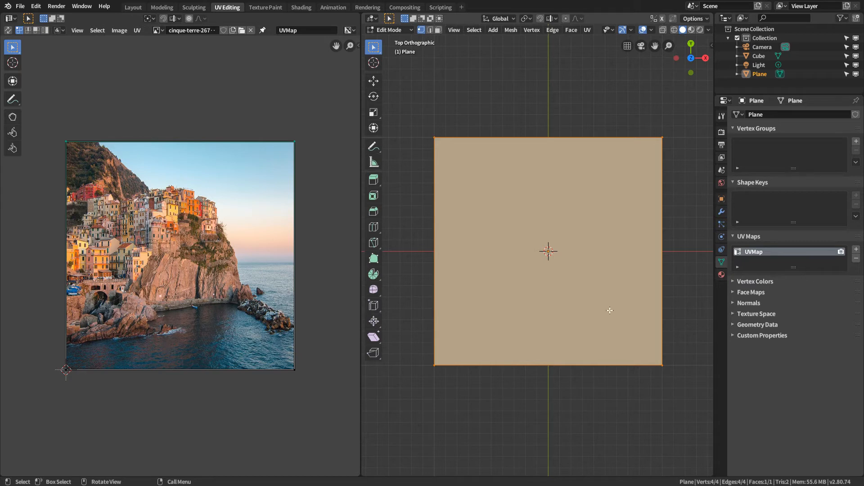
Create a new material for the plane and set its surface shader to Emission.
left_click(726, 273)
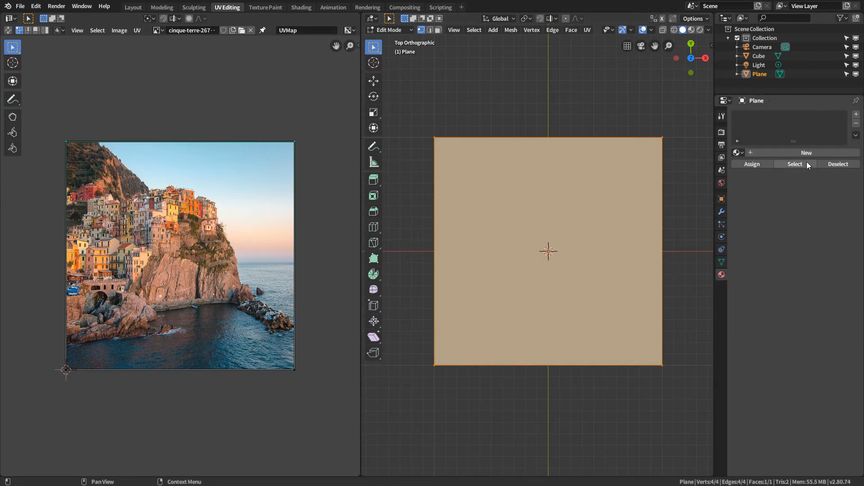
left_click(793, 153)
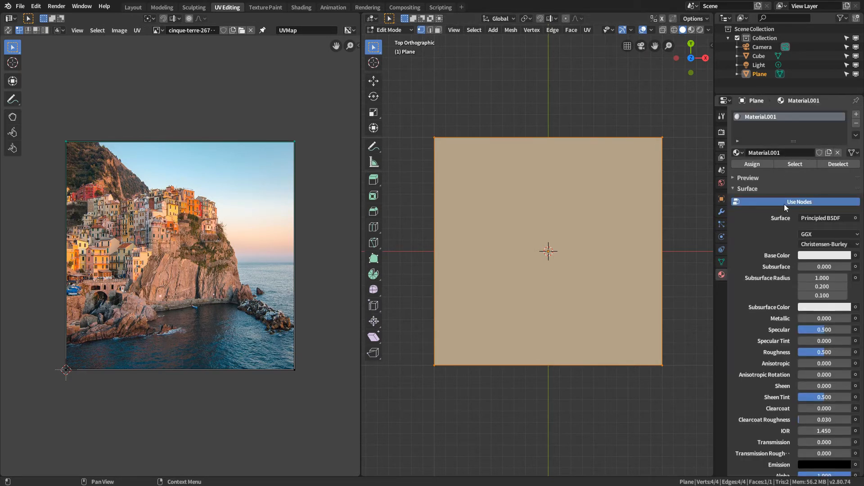
left_click(820, 217)
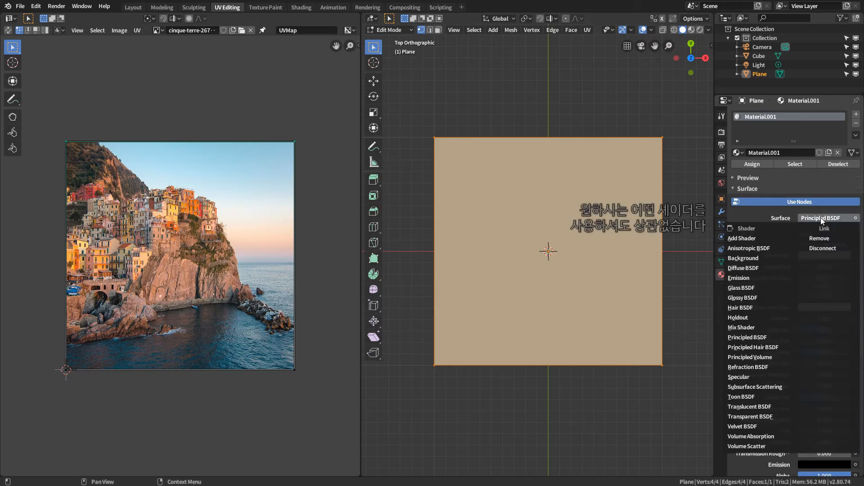
left_click(750, 279)
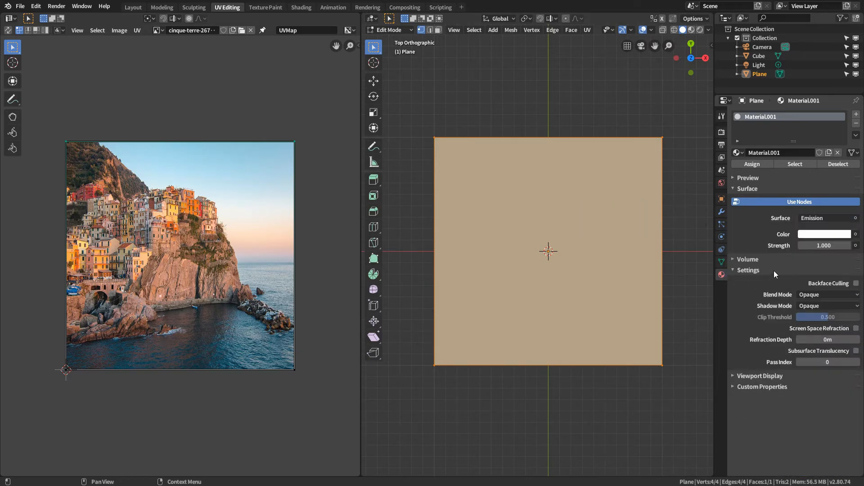
Feed the emission color with an Image Texture using cinque-terre-2670762_1280.jpg and show the plane in rendered shading.
left_click(855, 235)
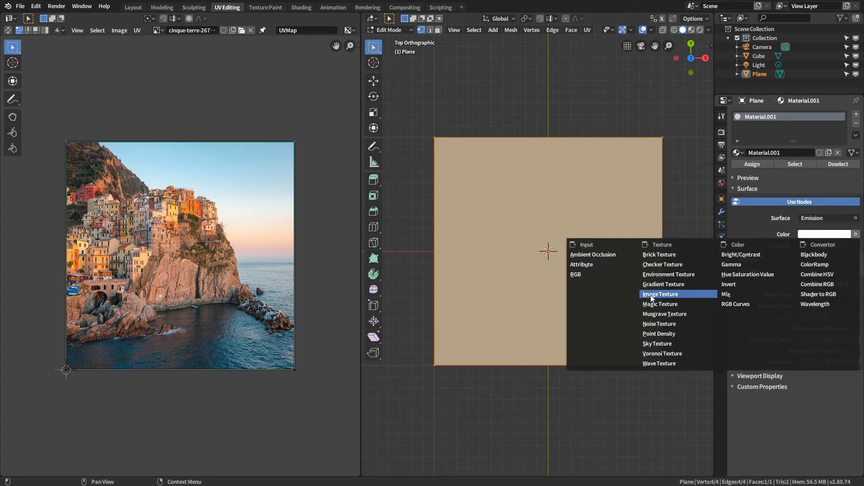
left_click(686, 295)
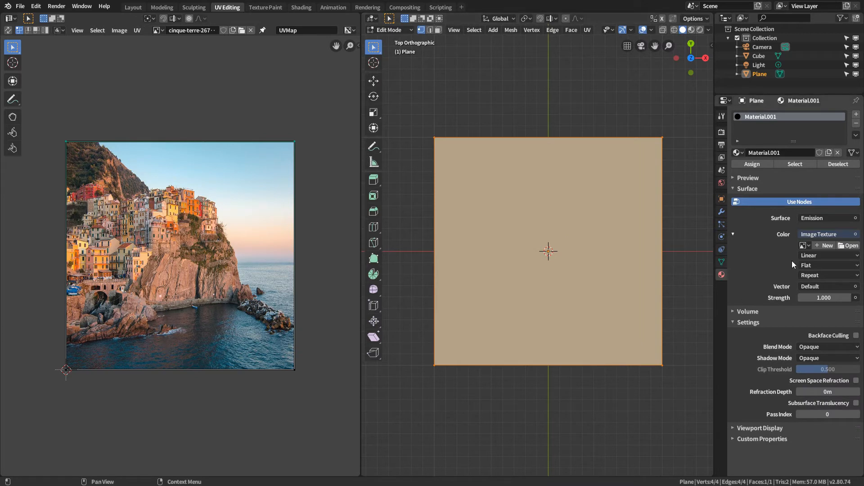
left_click(803, 246)
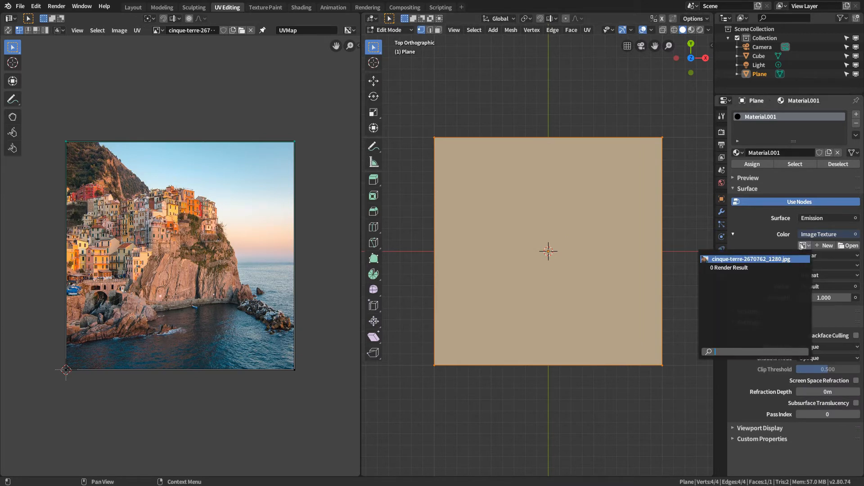
left_click(762, 259)
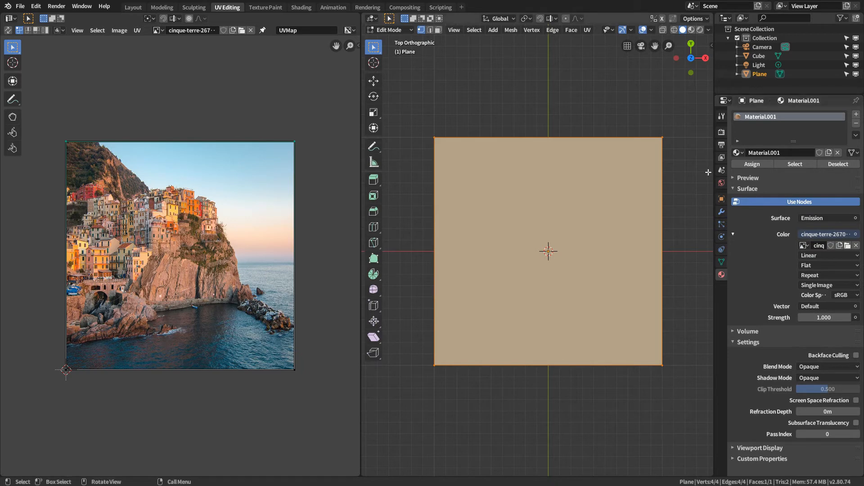
left_click(700, 30)
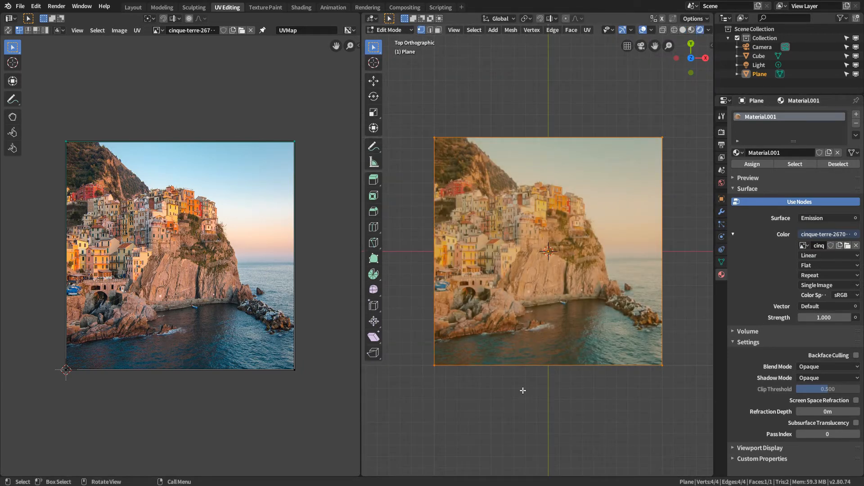
Reselect the whole plane and try moving its upper-right UV vertex inward over the image.
left_click(535, 382)
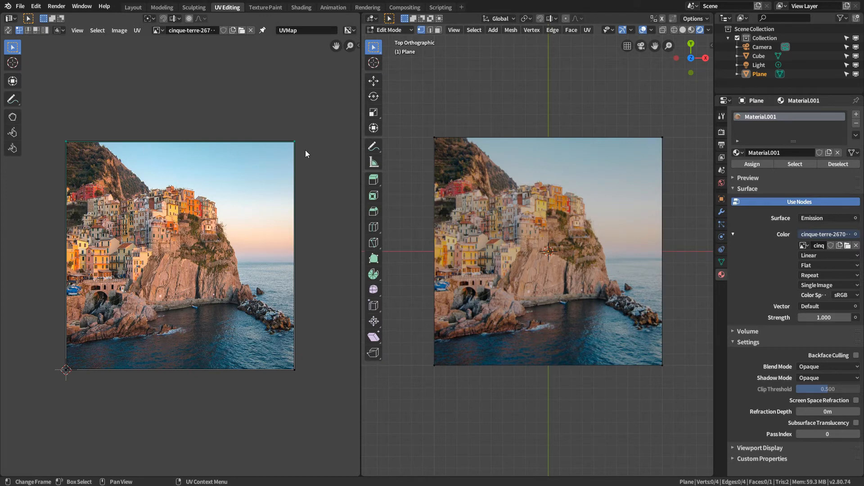
left_click_drag(273, 107, 327, 156)
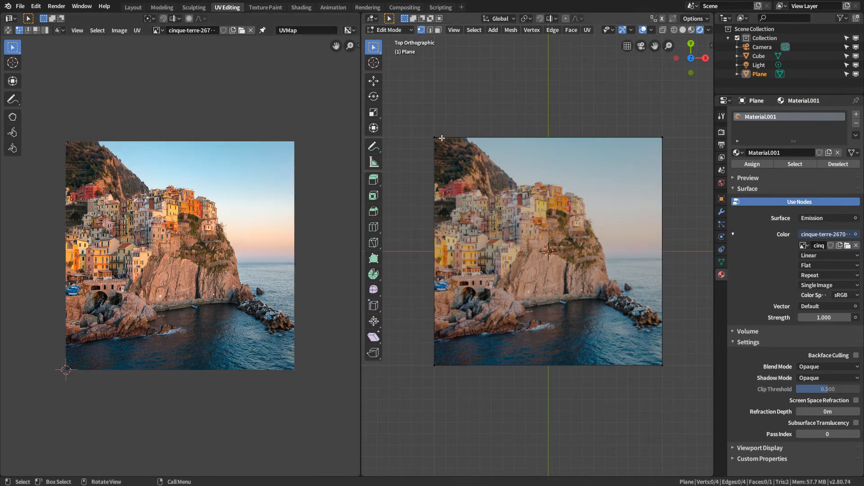
left_click_drag(411, 111, 683, 374)
left_click_drag(269, 115, 339, 171)
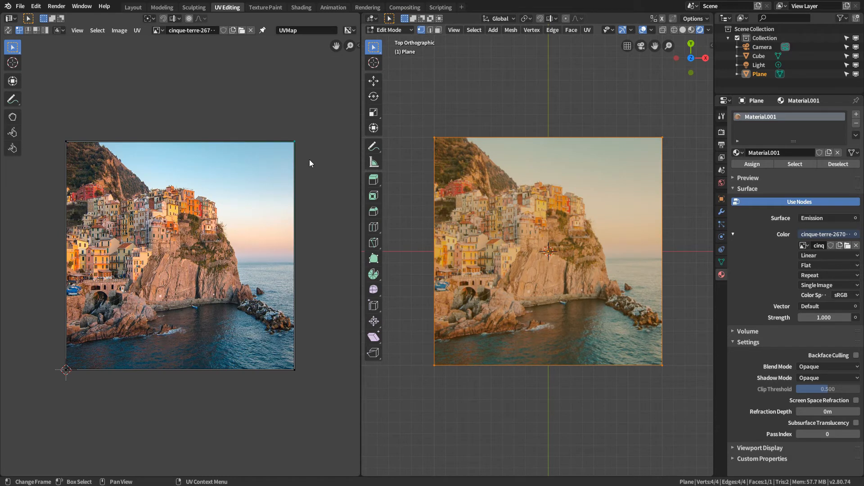
key("g")
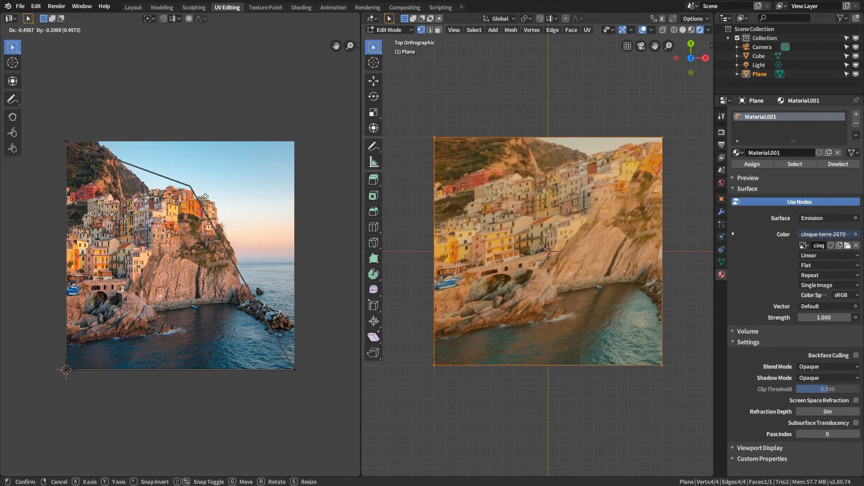
right_click(314, 154)
Move the two right-hand UV vertices along X to about mid-image, and outward about a quarter image width beyond the image's right edge.
left_click_drag(287, 130, 336, 398)
key("g")
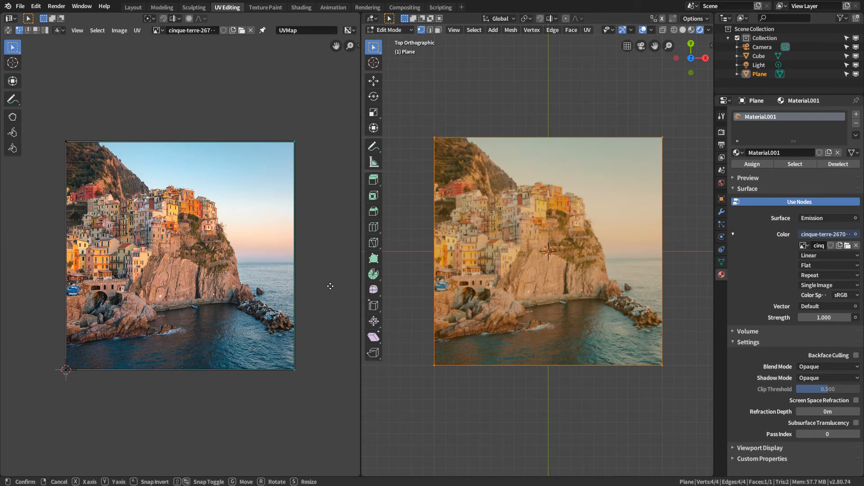
key("x")
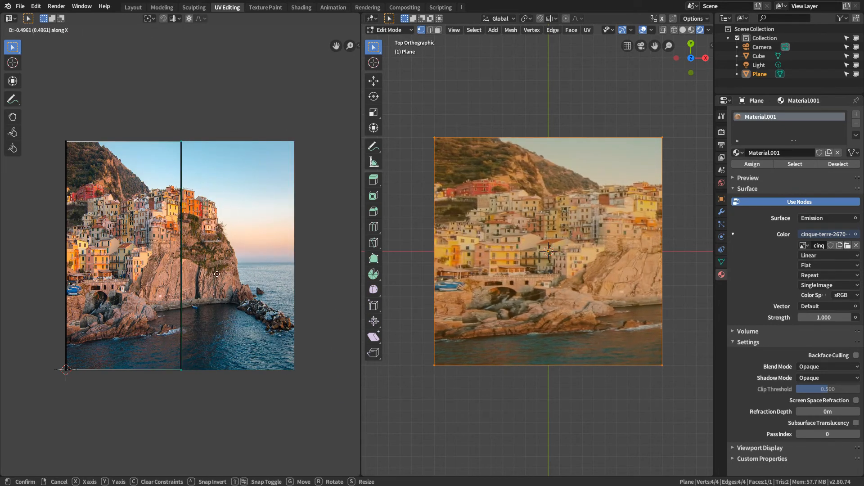
left_click(208, 241)
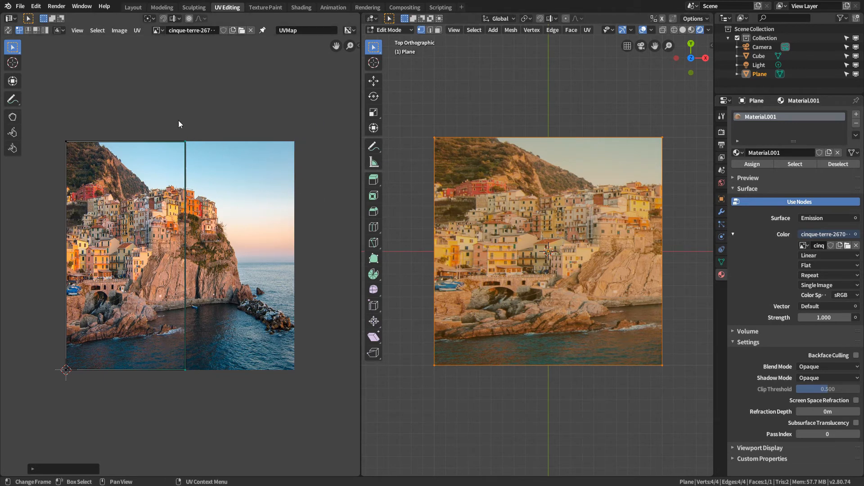
key("g")
key("x")
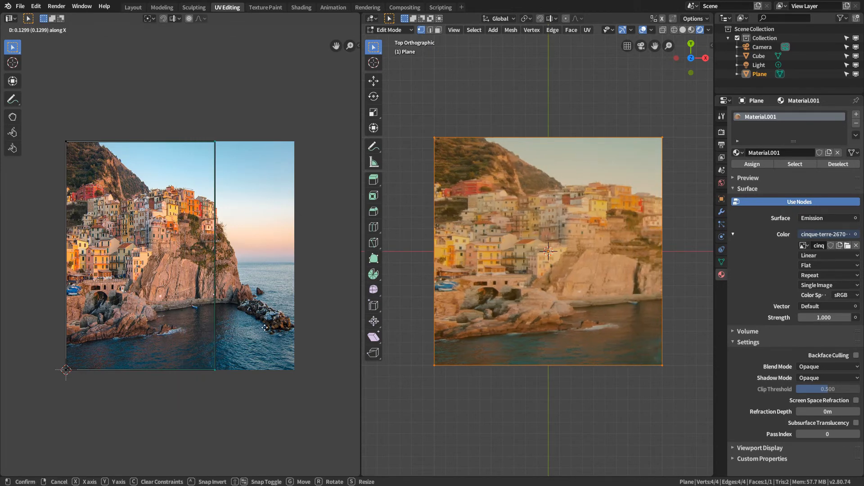
left_click(41, 336)
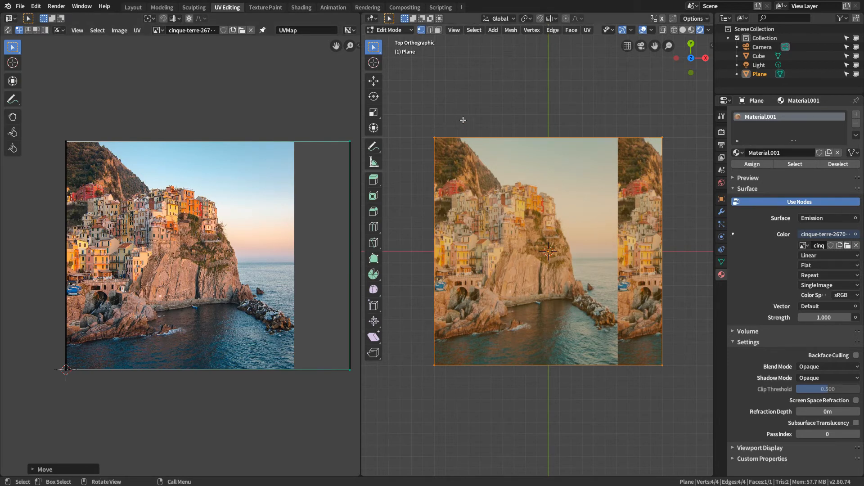
Switch the image texture's extension mode to Extend and reselect the whole plane.
left_click(811, 275)
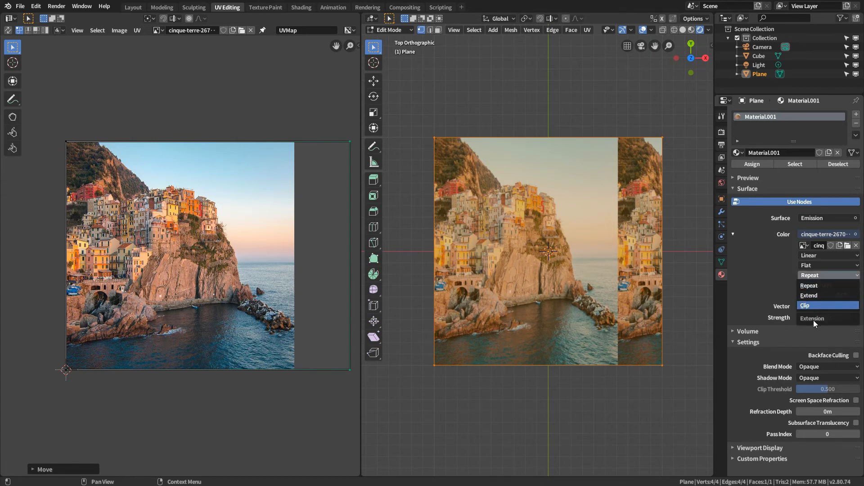
left_click(815, 289)
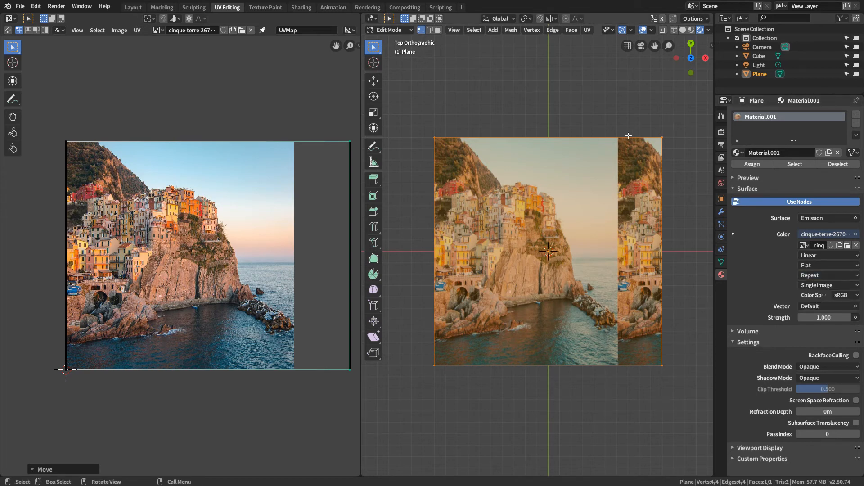
left_click(819, 275)
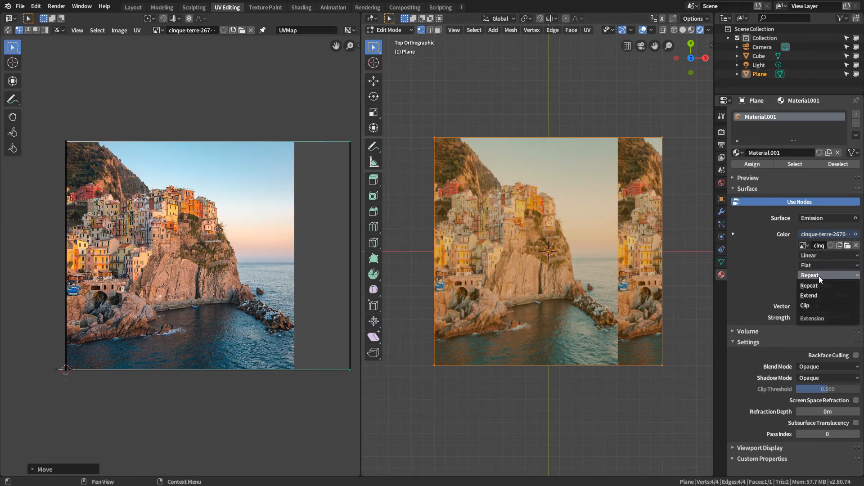
left_click(814, 296)
left_click(663, 250)
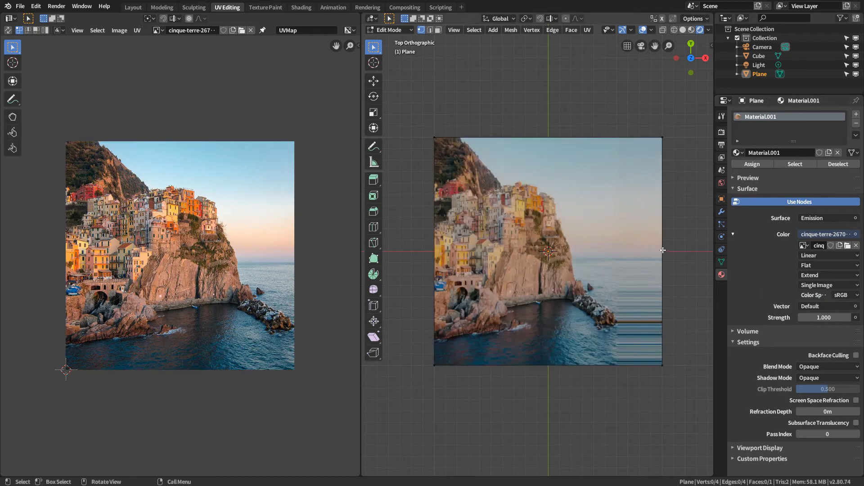
left_click_drag(405, 104, 674, 379)
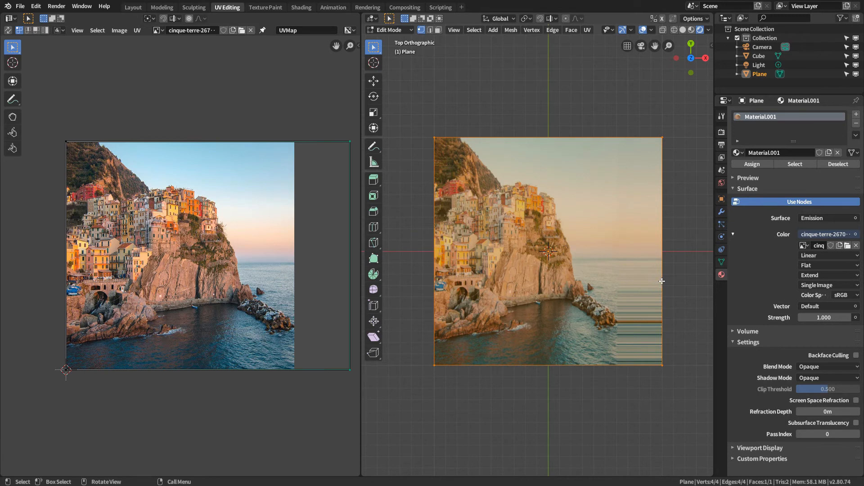
Set the image texture's extension mode to Clip.
left_click(817, 274)
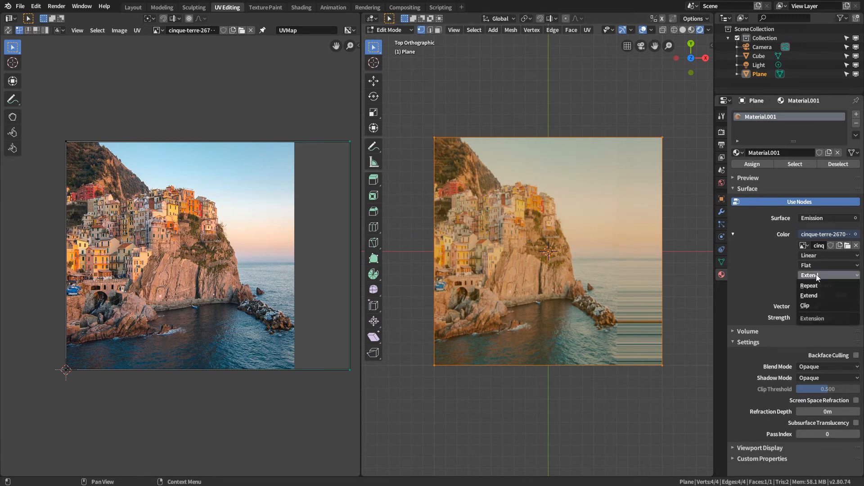
left_click(815, 305)
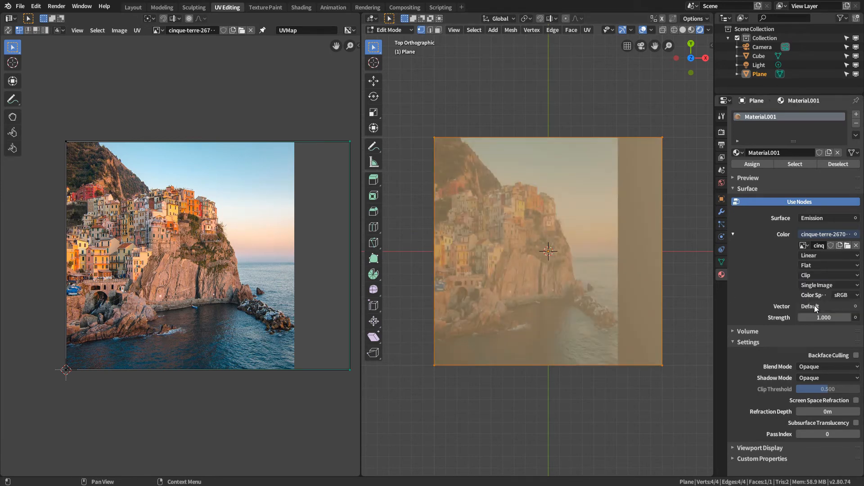
key("b")
left_click(558, 265)
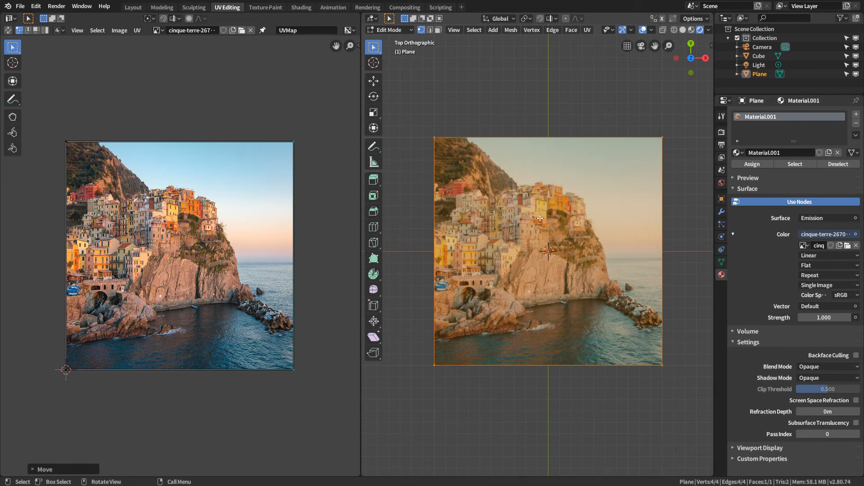
Add a centred vertical loop cut to the plane and select the whole mesh to show both halves' UVs.
key("ctrl+r")
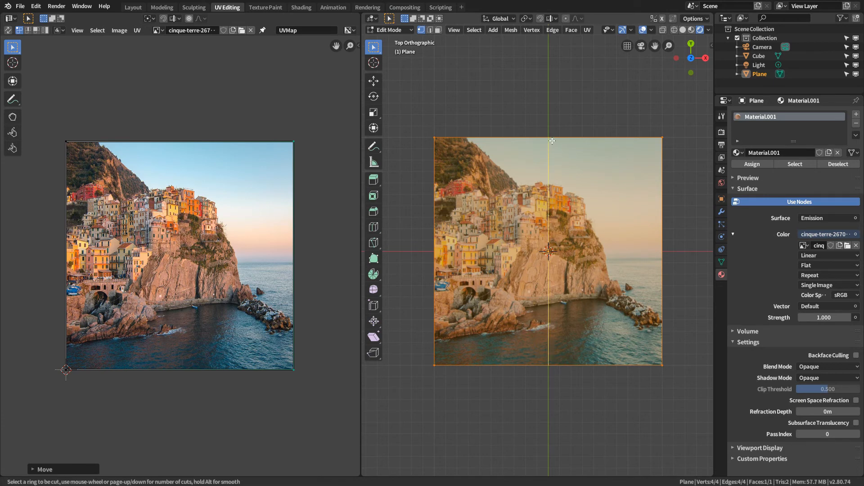
left_click(552, 139)
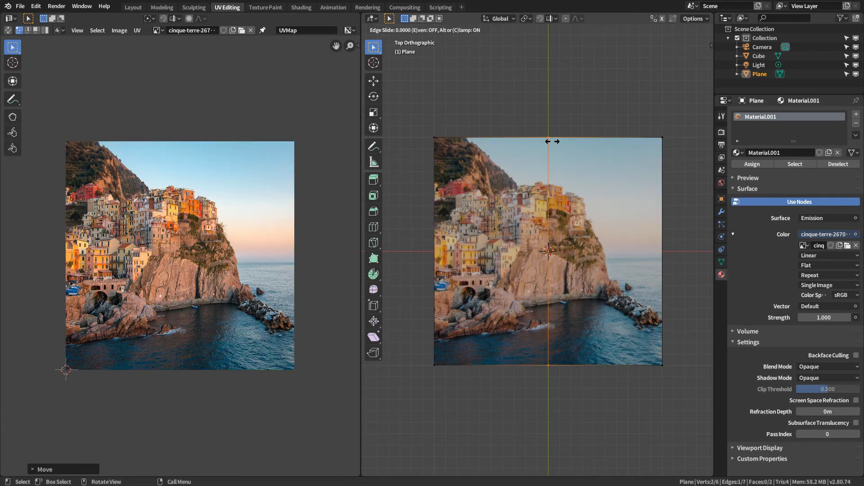
left_click(553, 171)
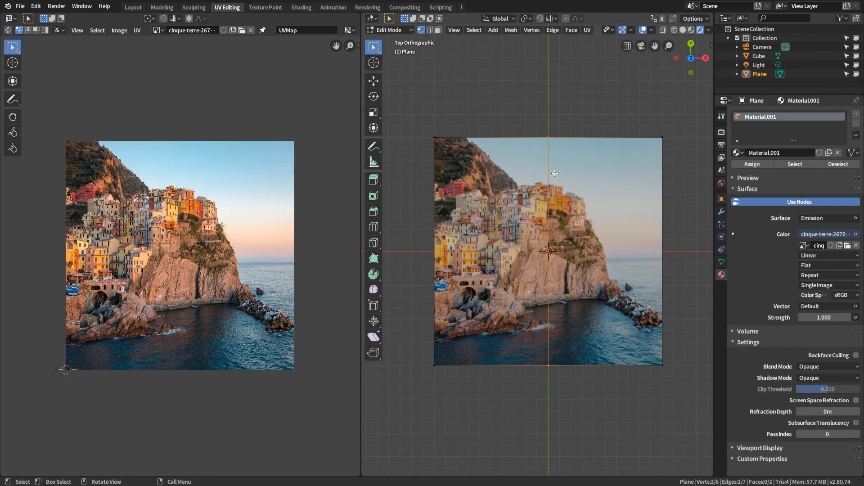
left_click_drag(419, 112, 682, 397)
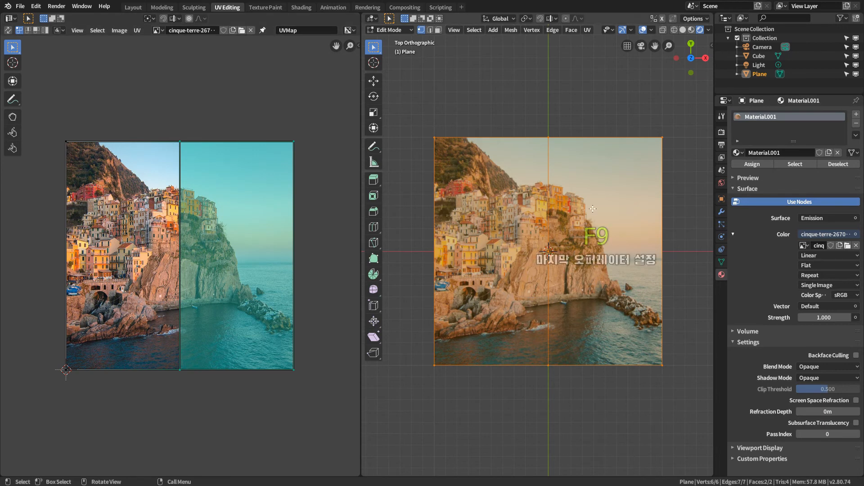
key("F9")
left_click_drag(593, 209, 486, 204)
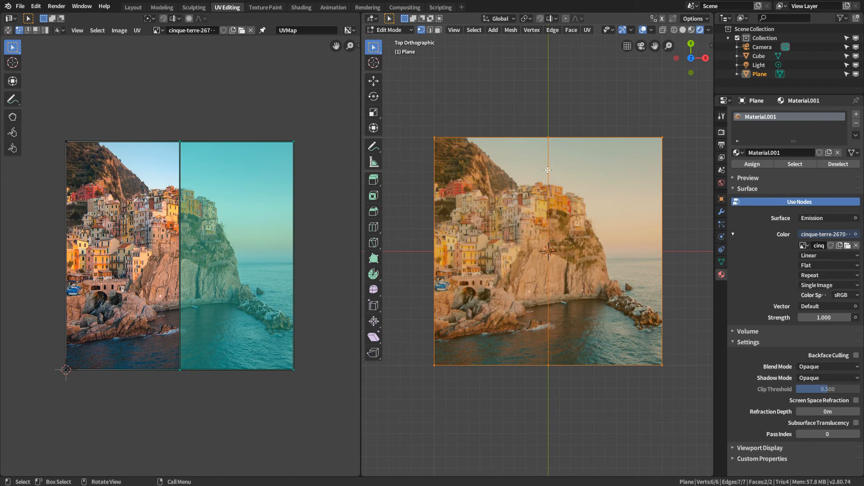
key("g")
key("g")
right_click(575, 244)
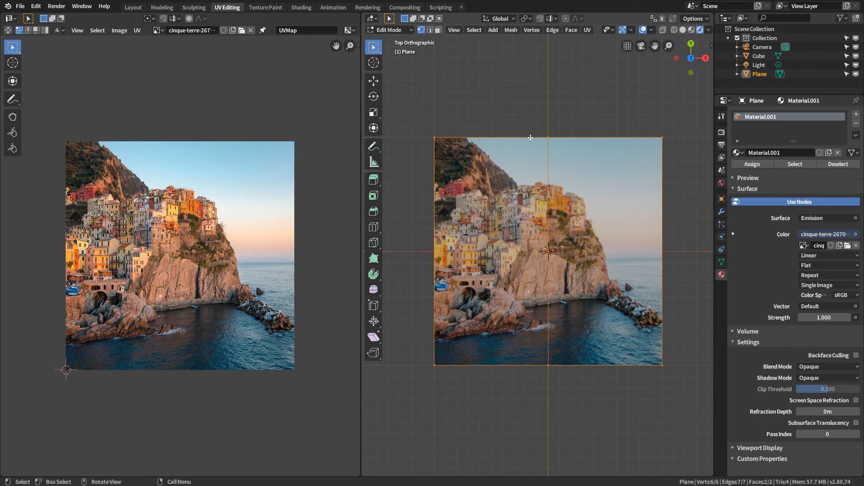
Slide the plane's middle edge to just over a quarter of the width from its left side, and enable UV sync selection.
key("g")
key("g")
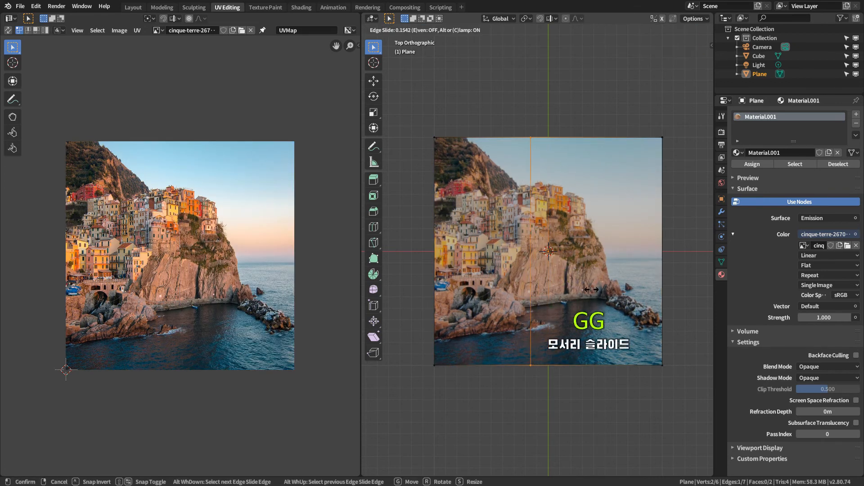
left_click(561, 291)
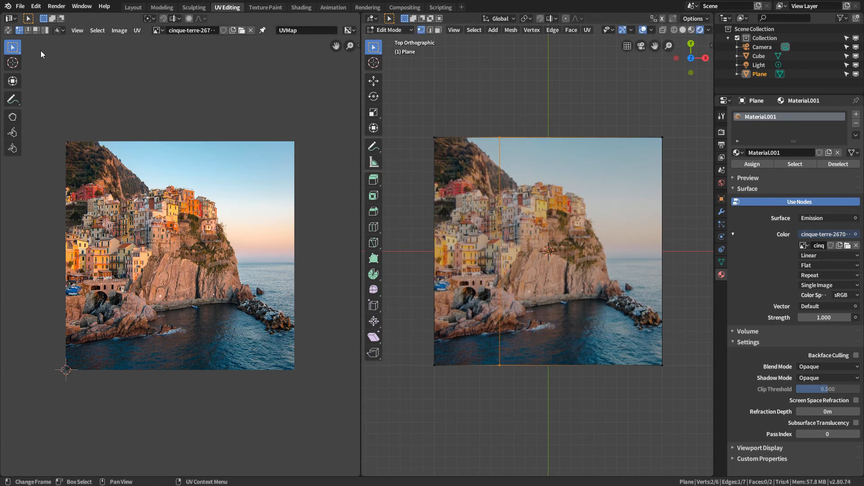
left_click(8, 30)
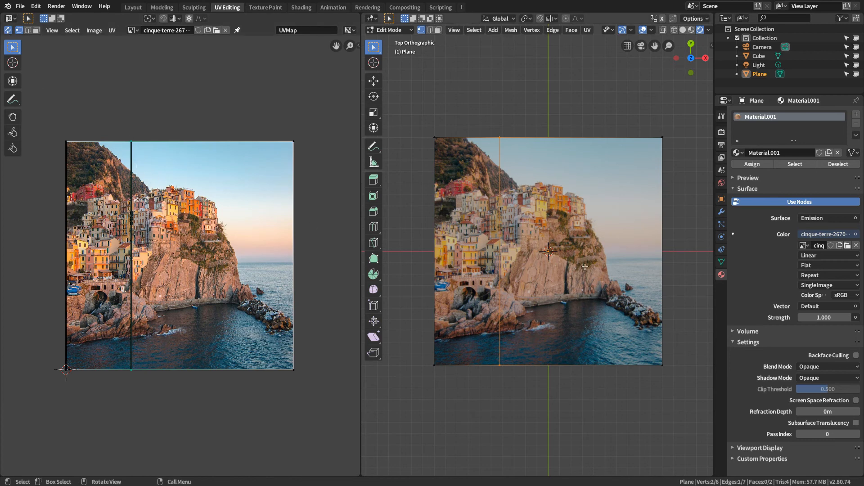
Edge-slide the plane's inner vertical edge toward its right side with a factor of -0.664 and turn off Correct UVs.
key("g")
key("g")
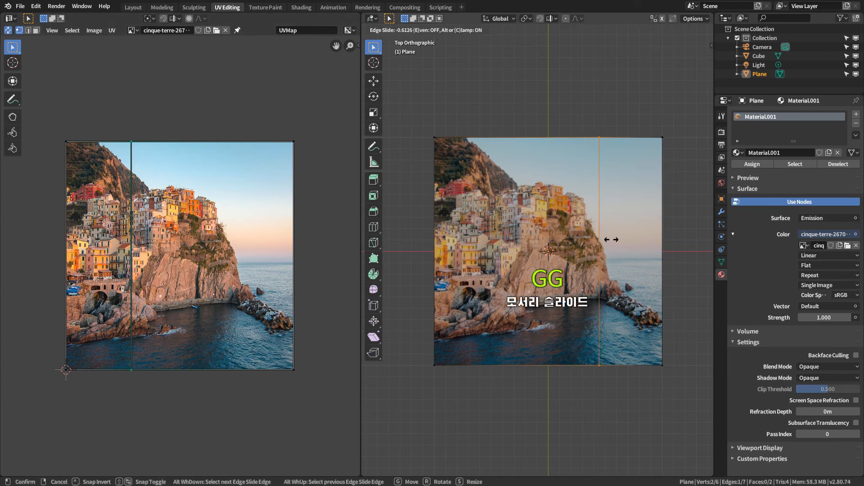
left_click(614, 235)
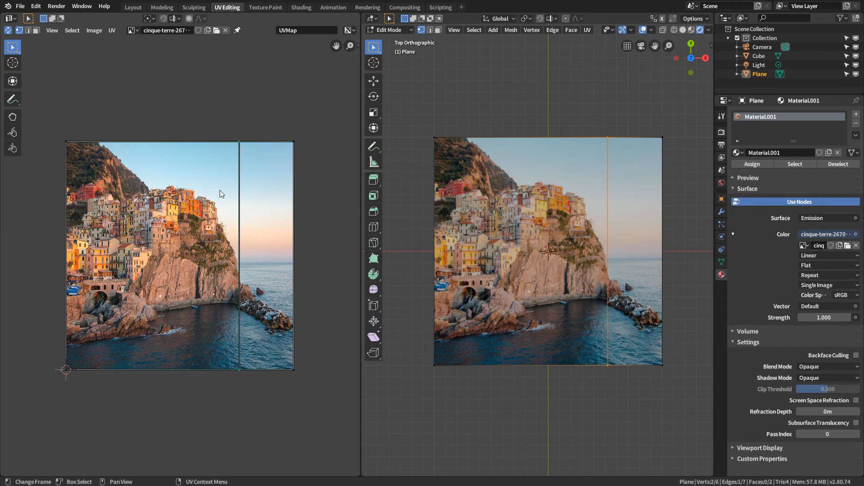
key("F9")
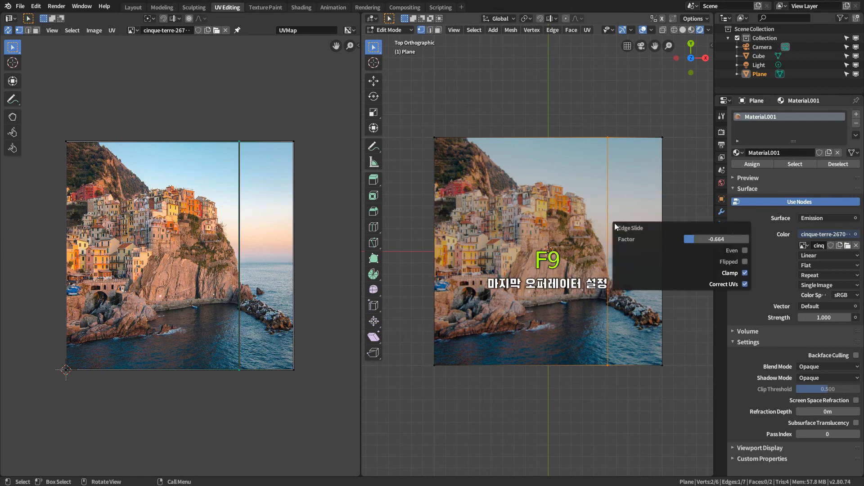
left_click(745, 284)
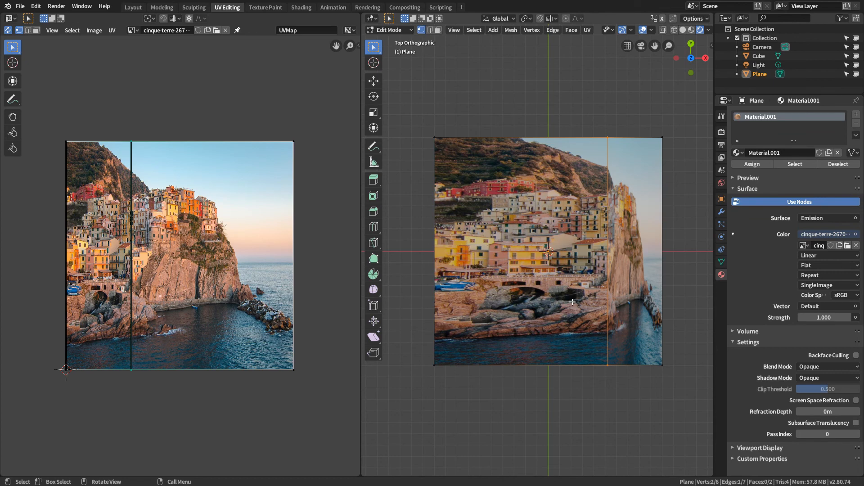
Slide the vertical edge back toward the plane's left side with a factor of about 0.664.
key("g")
key("g")
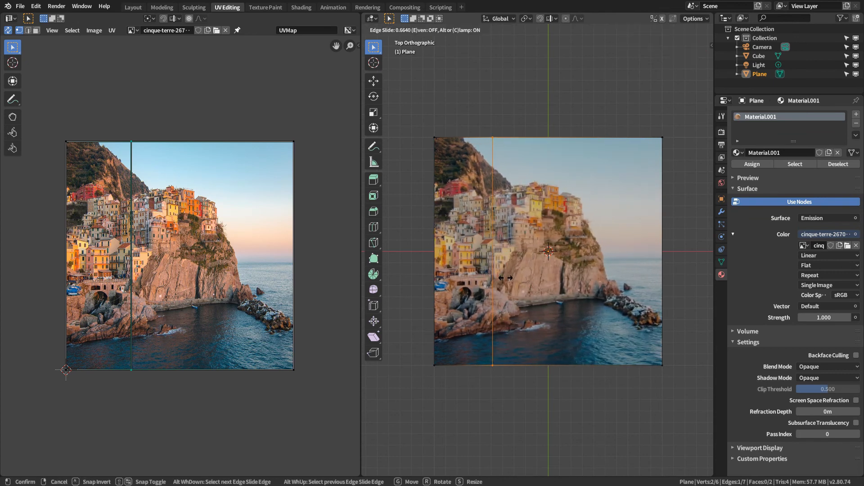
left_click(504, 278)
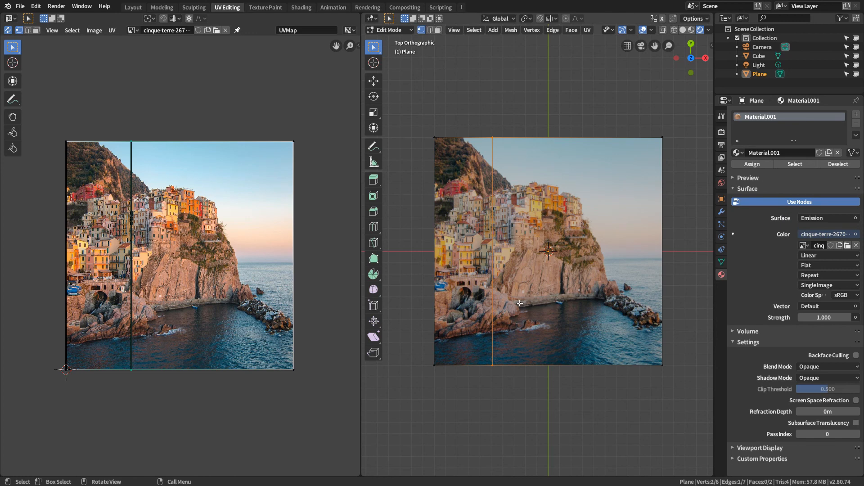
Slide the edge toward the plane's right side with a factor of -0.739 and turn on Correct UVs for the slide.
key("g")
key("g")
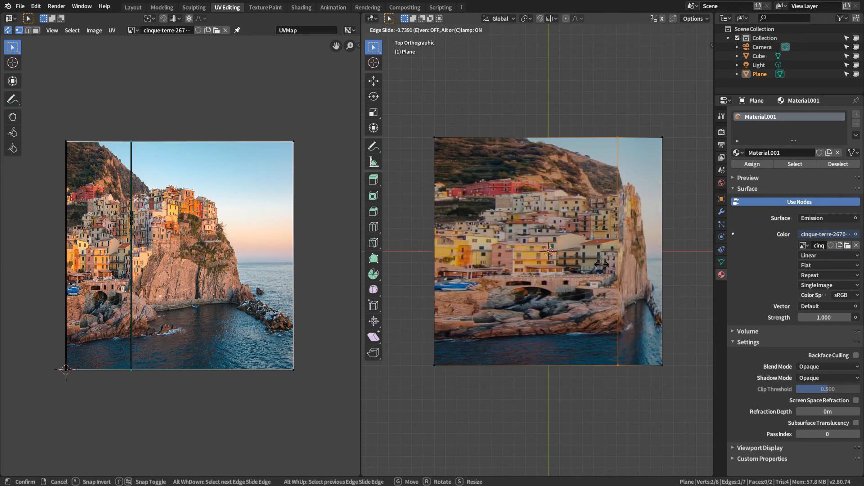
left_click(528, 285)
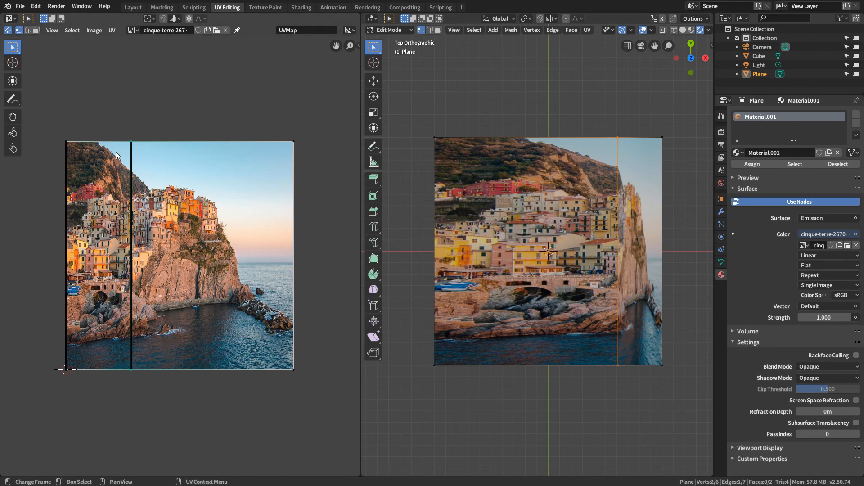
left_click(643, 260)
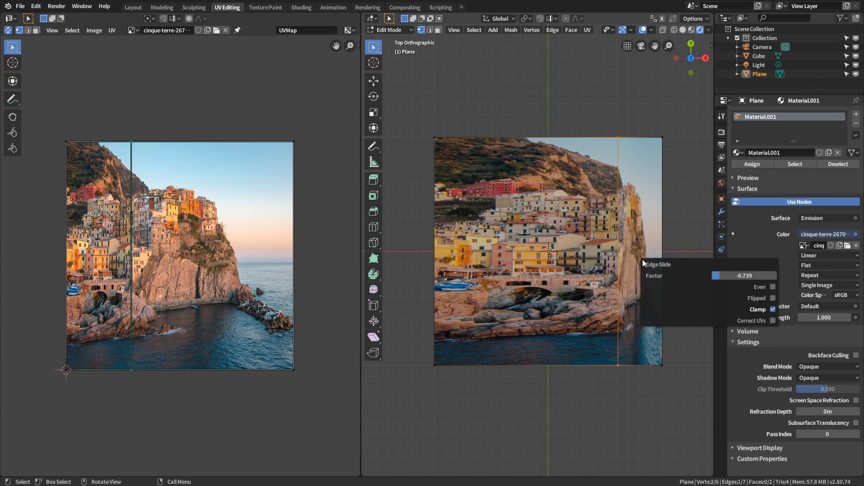
left_click(773, 321)
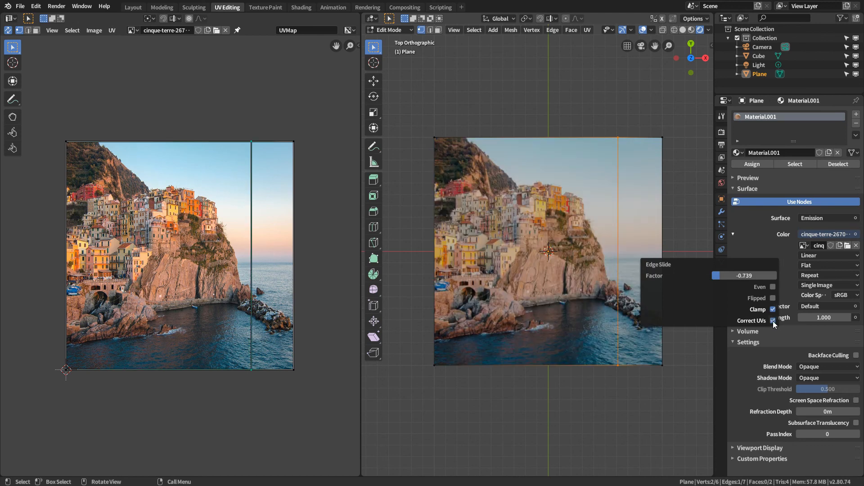